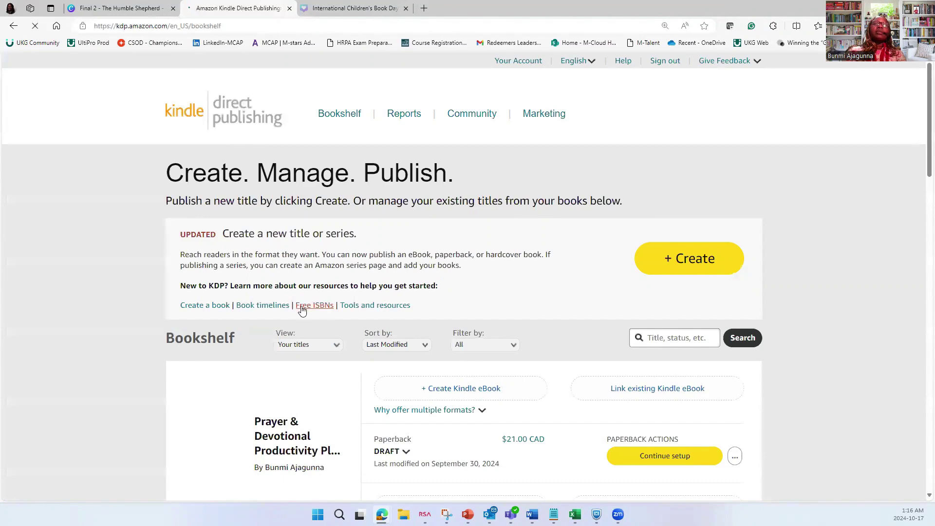
Review the account details, bank payment setup and tax information on the KDP account page
scroll(405, 249, down, 1)
scroll(406, 249, up, 1)
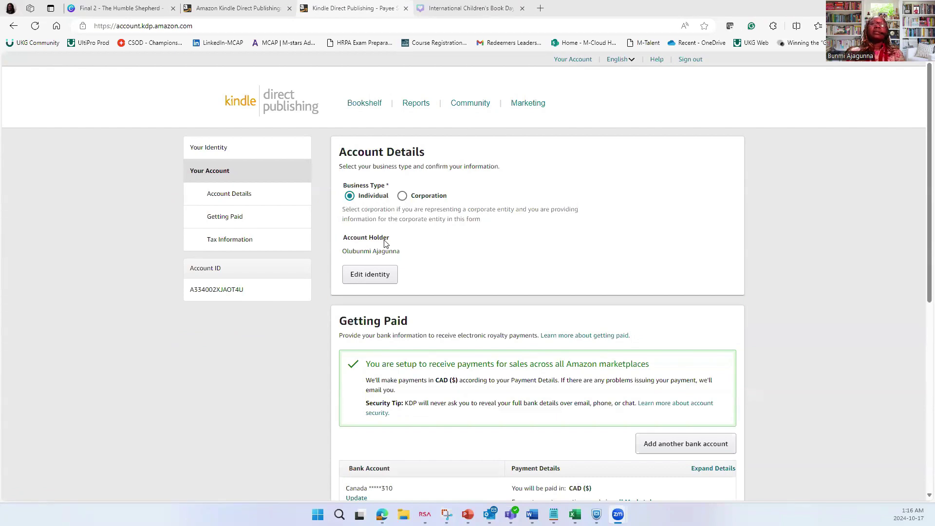
scroll(427, 316, down, 1)
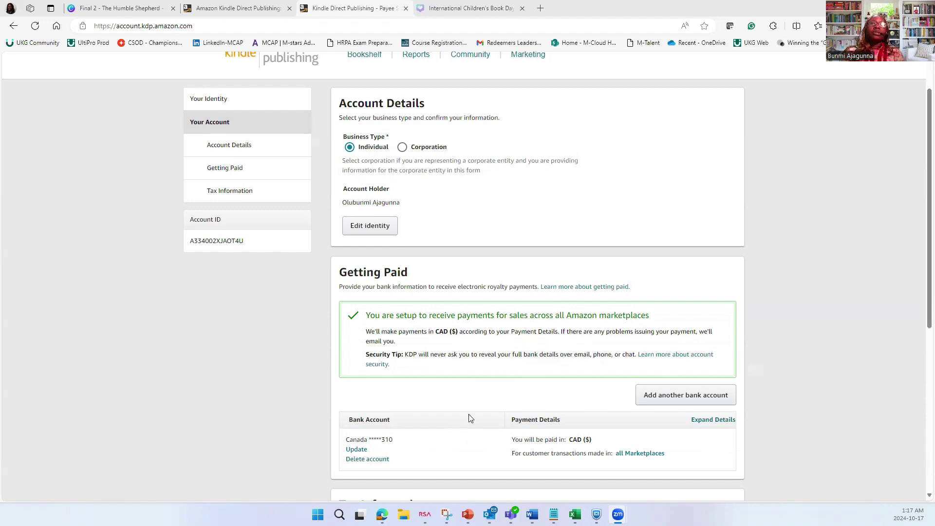
scroll(469, 419, down, 2)
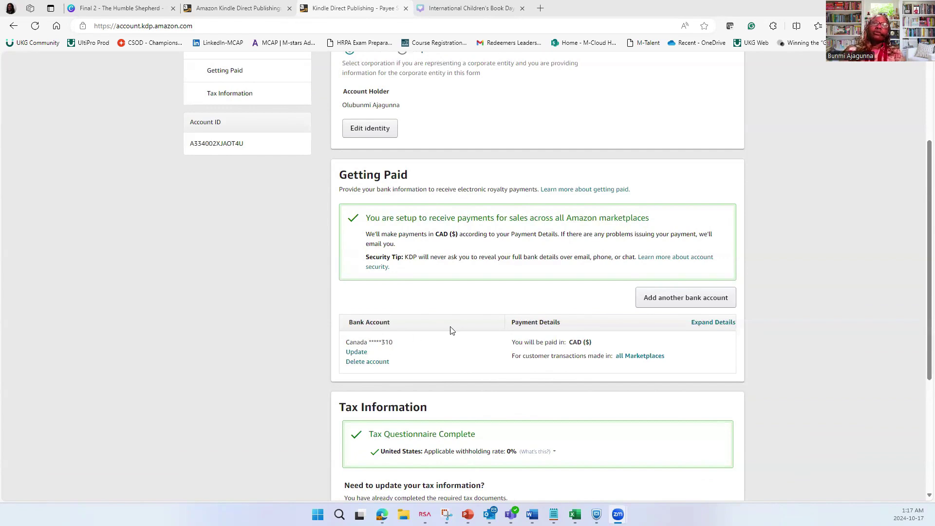
scroll(490, 331, down, 3)
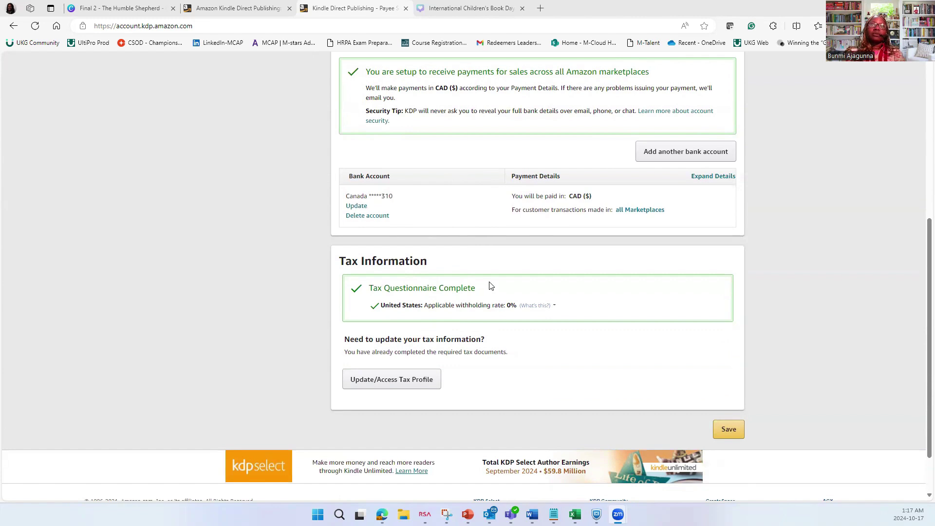
scroll(509, 334, up, 5)
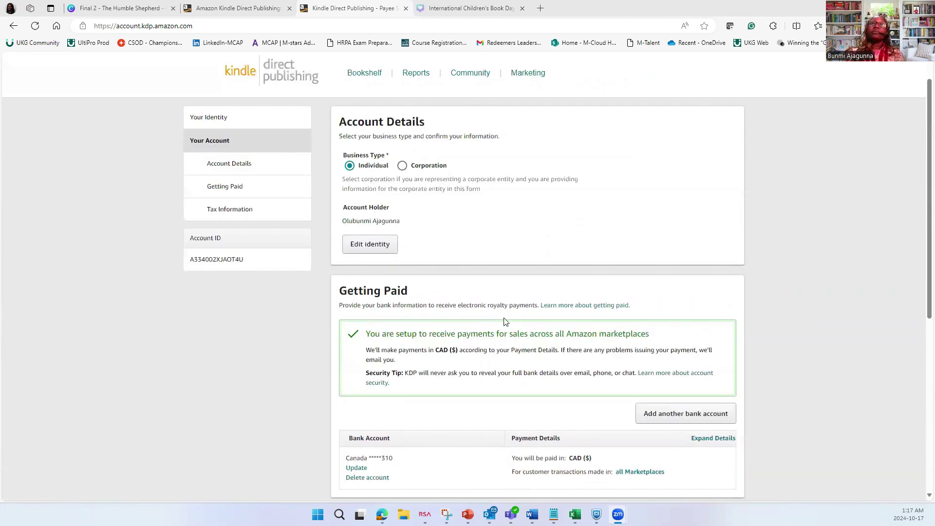
scroll(505, 321, up, 1)
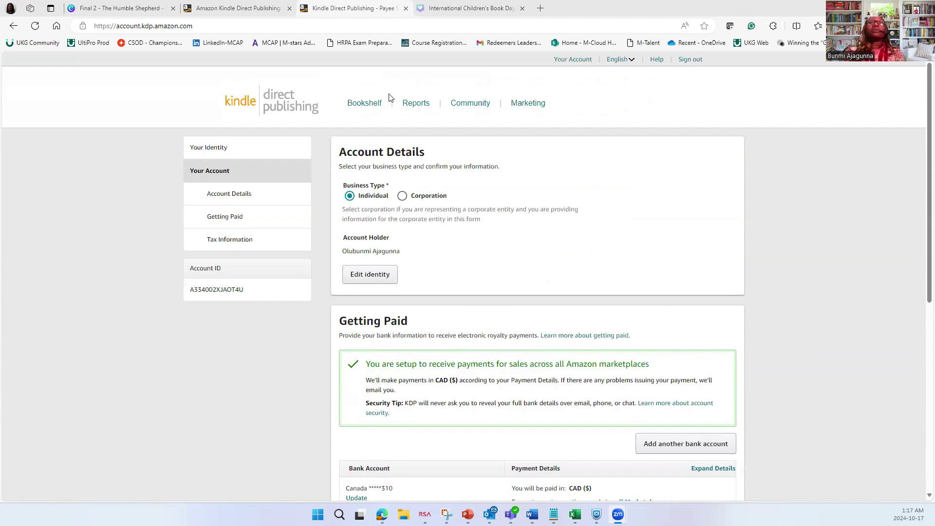
Return to the Bookshelf and start creating a new paperback title
click(244, 11)
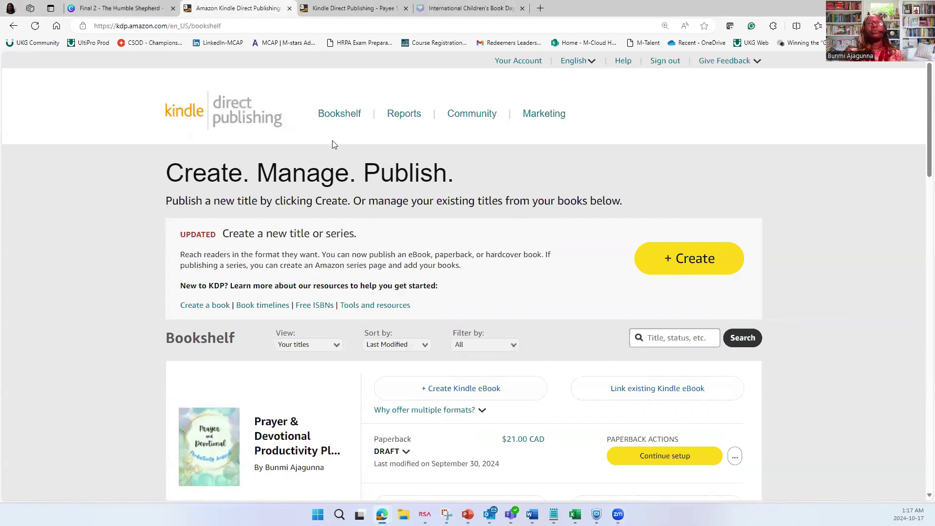
scroll(398, 161, down, 3)
scroll(398, 209, down, 2)
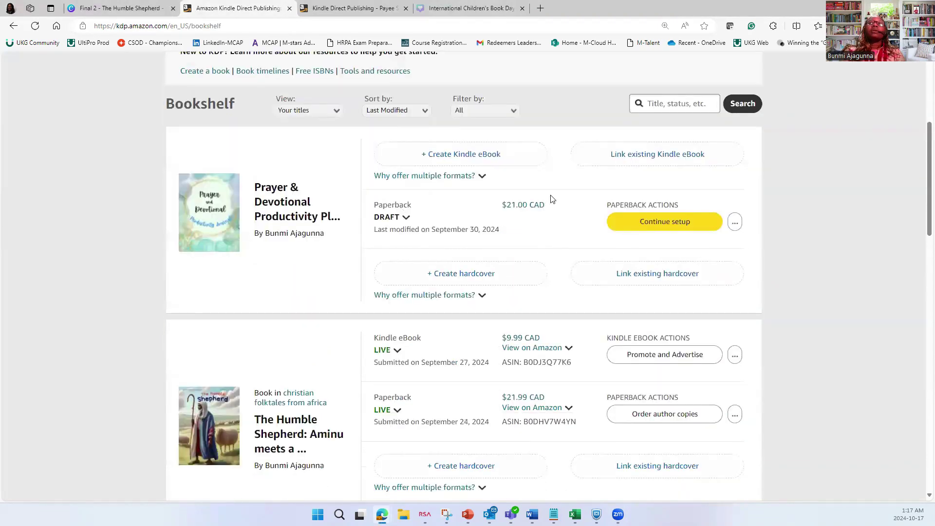
scroll(708, 208, up, 5)
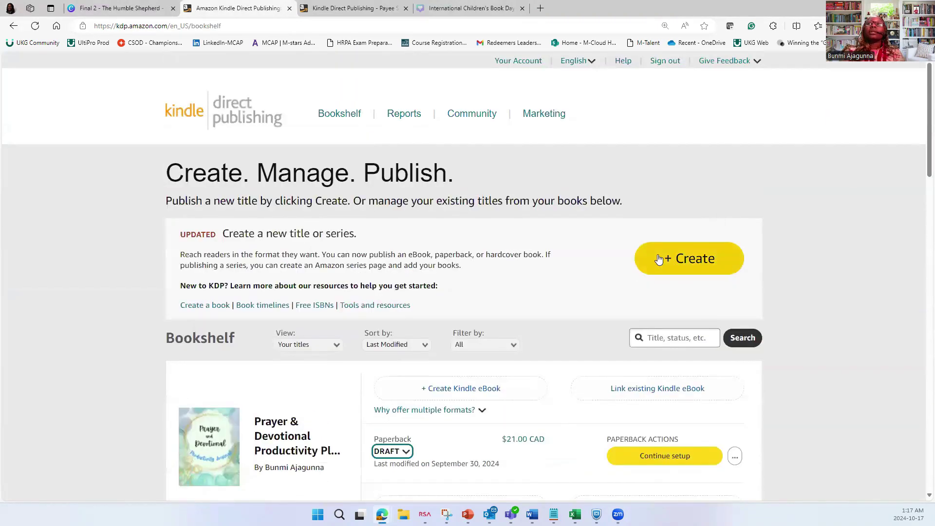
click(694, 268)
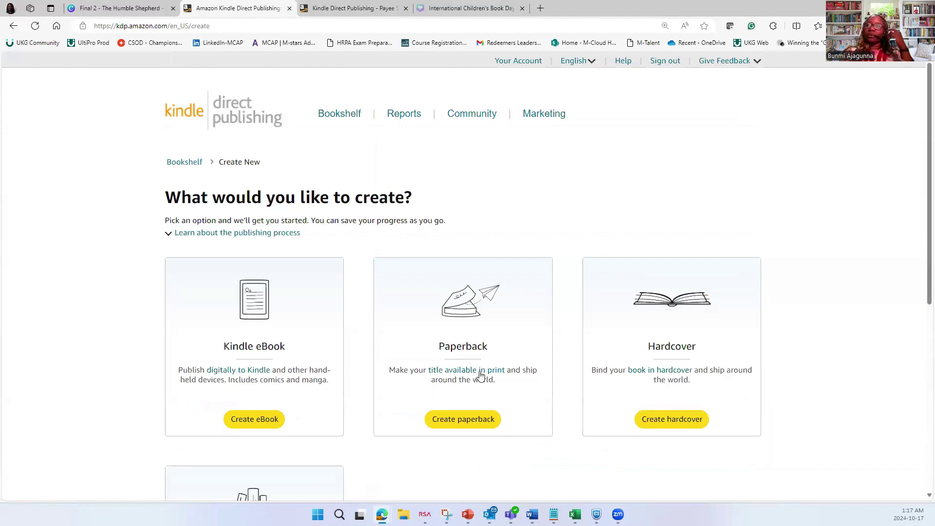
click(445, 427)
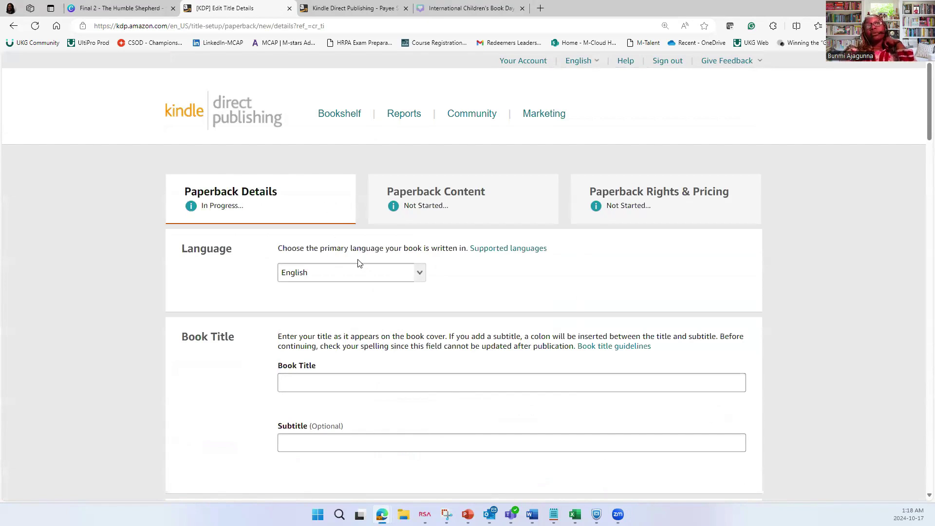
Go through the empty book title and subtitle fields and try to add the paperback to a series
click(310, 385)
scroll(308, 355, down, 2)
click(310, 344)
scroll(310, 404, down, 3)
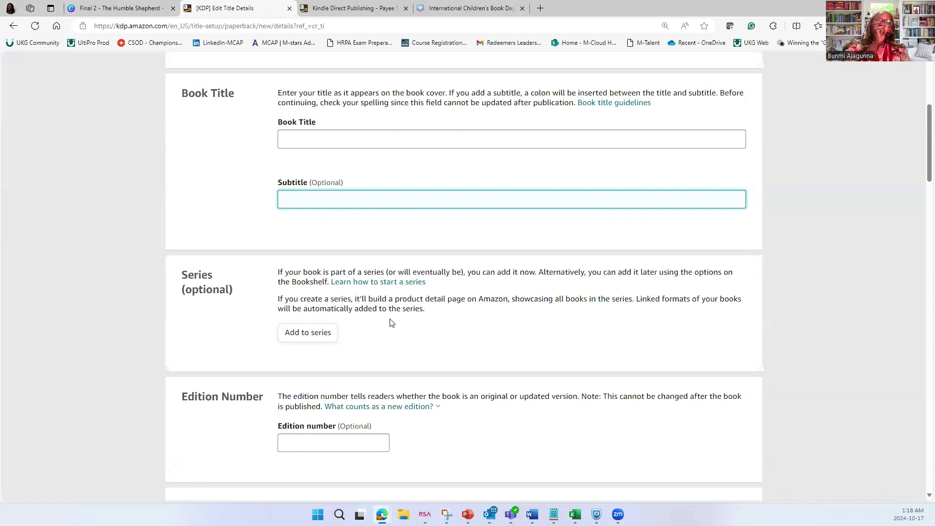
click(304, 333)
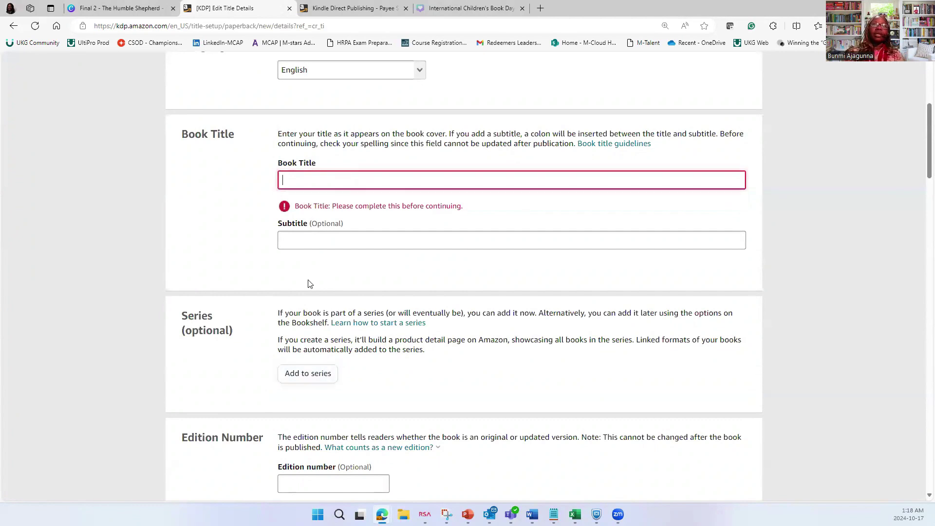
Examine the edition number, primary author and contributor fields, including the list of contributor roles
scroll(359, 368, down, 5)
click(300, 233)
scroll(266, 242, down, 1)
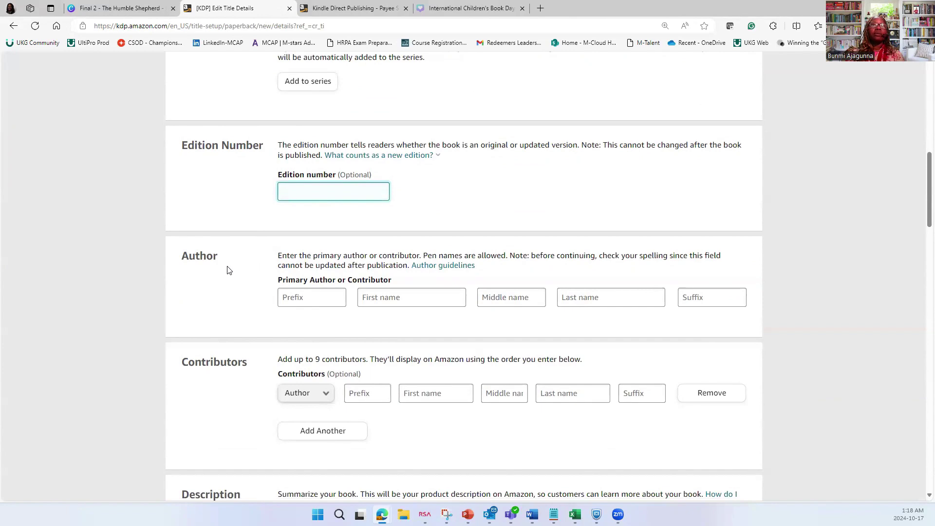
scroll(278, 280, down, 3)
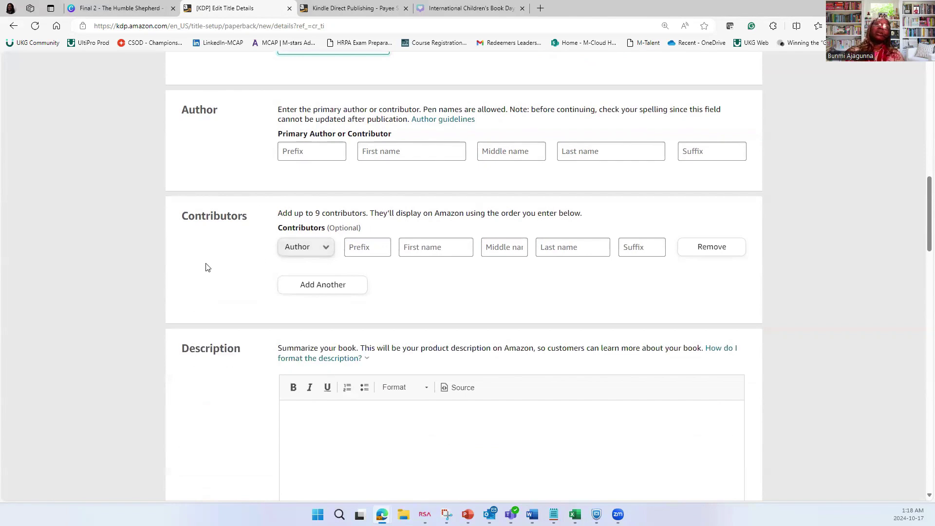
click(311, 252)
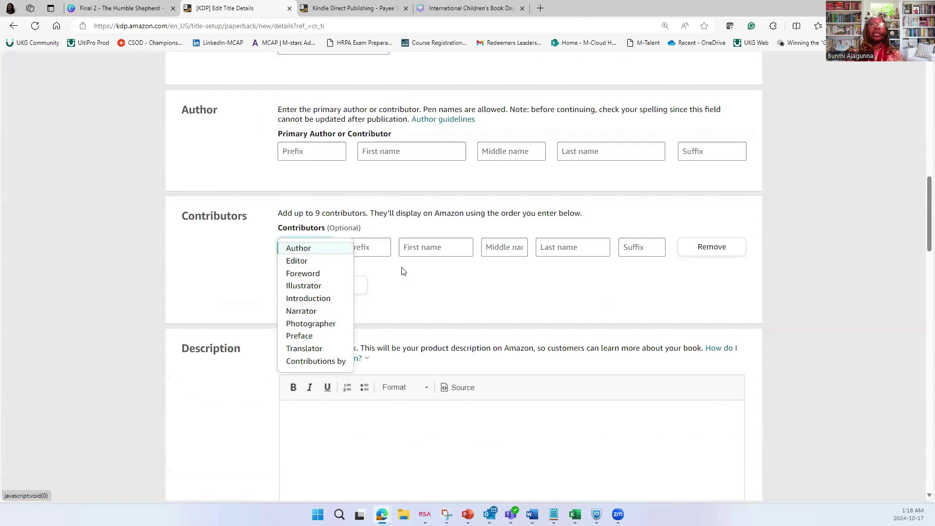
click(378, 318)
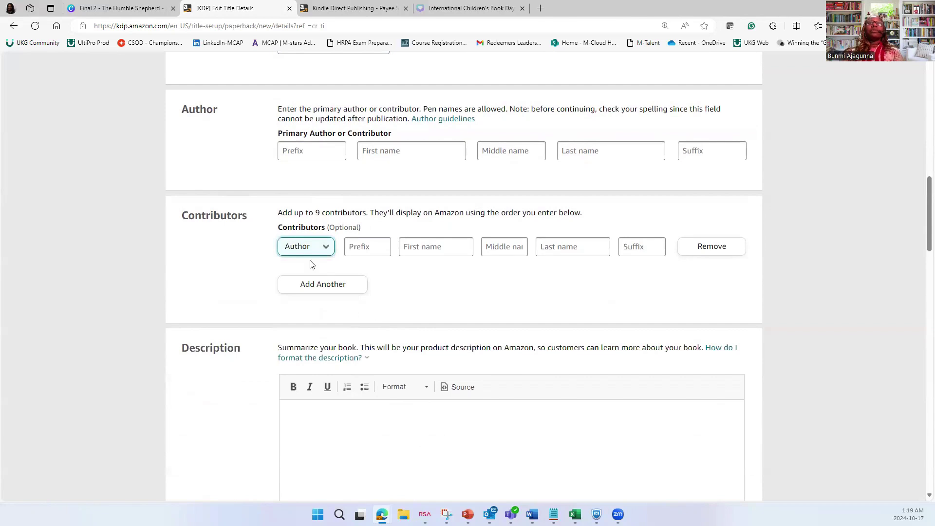
Review the description, publishing rights, primary audience, primary marketplace and categories sections of the paperback details
scroll(312, 265, down, 5)
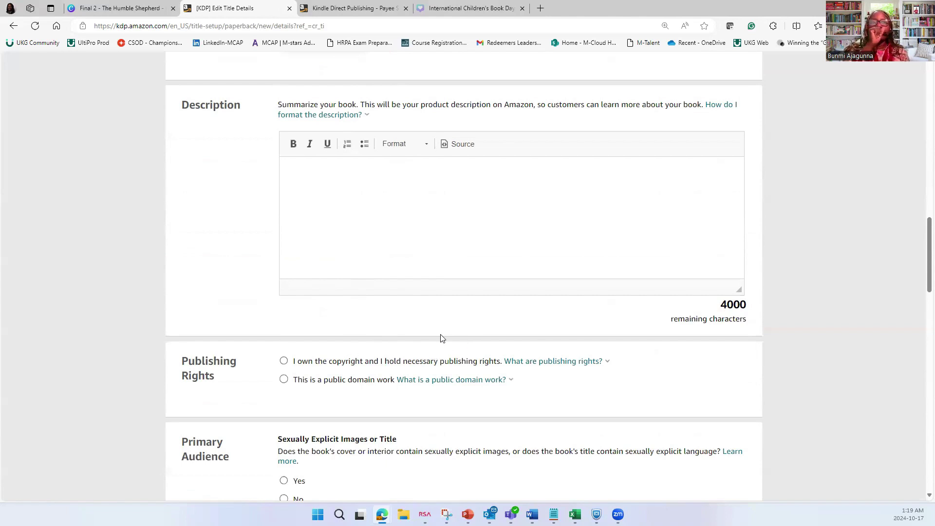
scroll(427, 356, down, 2)
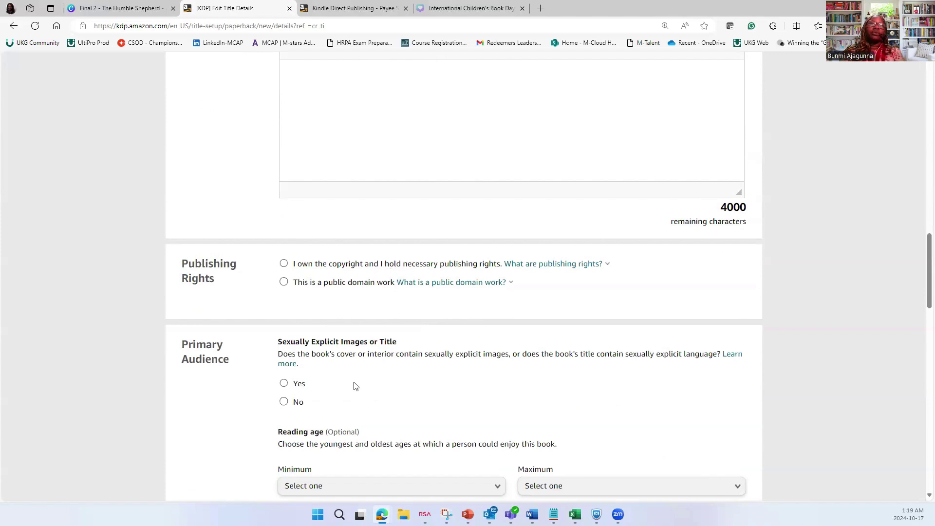
scroll(360, 380, down, 1)
scroll(363, 377, down, 1)
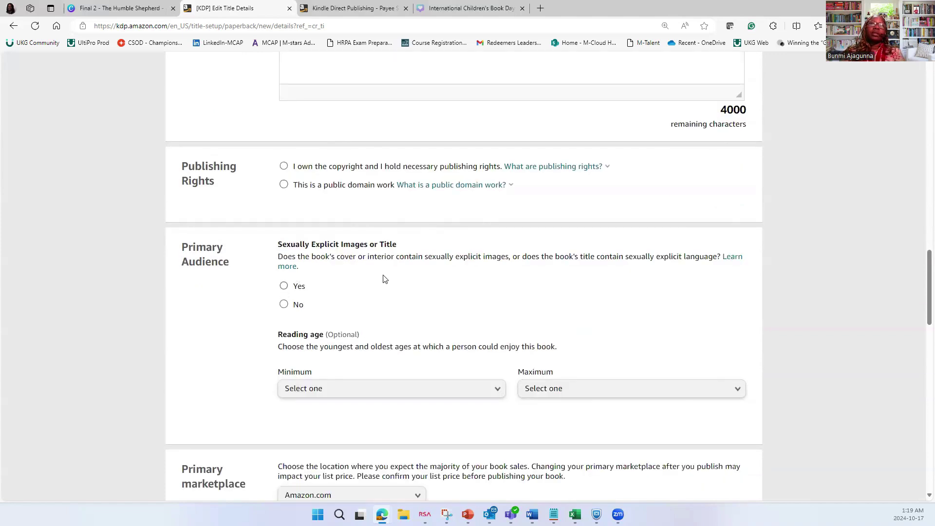
scroll(333, 292, down, 1)
scroll(333, 292, down, 5)
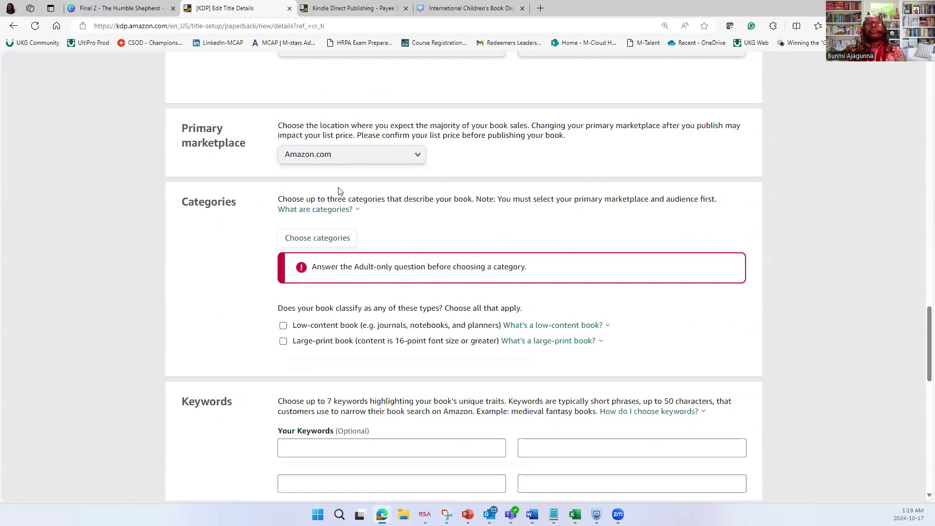
scroll(340, 267, down, 4)
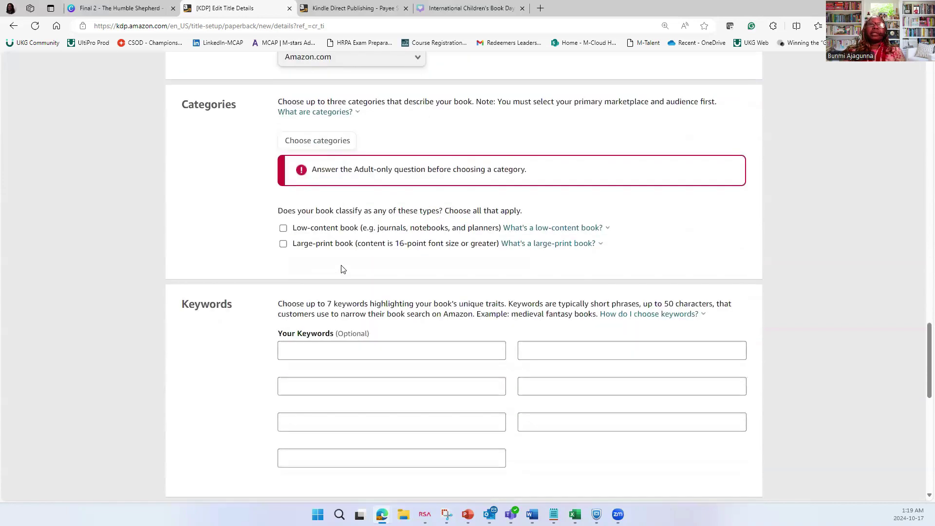
scroll(354, 273, up, 4)
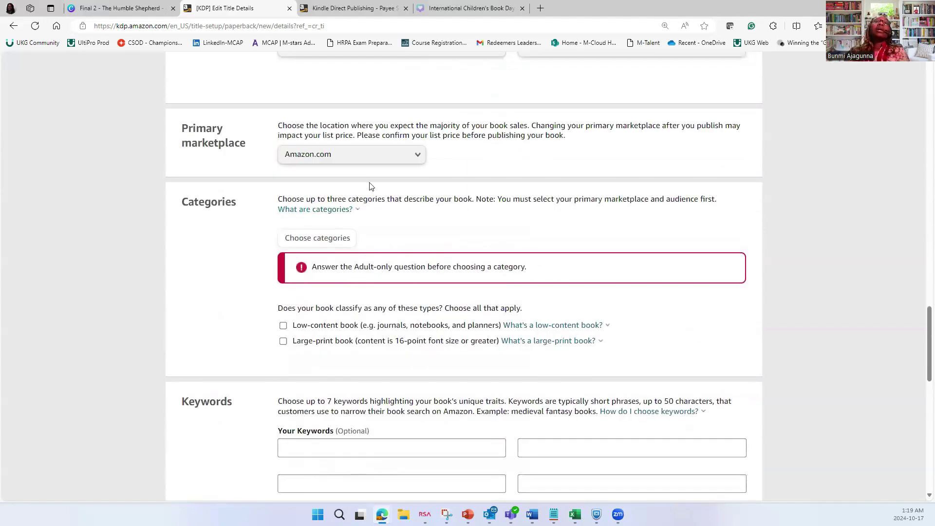
Review the keywords, publication date and release date options up to the end of the paperback details
scroll(369, 185, down, 6)
scroll(375, 289, down, 1)
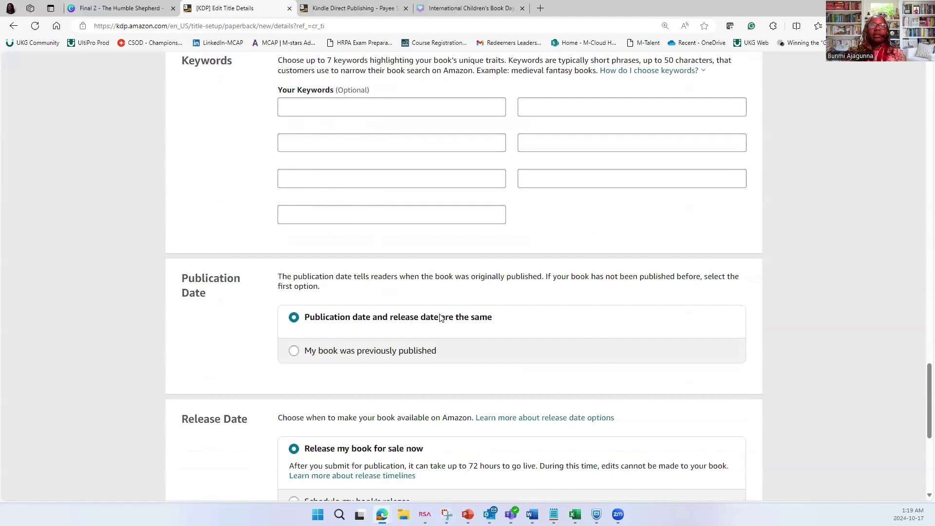
scroll(428, 315, down, 1)
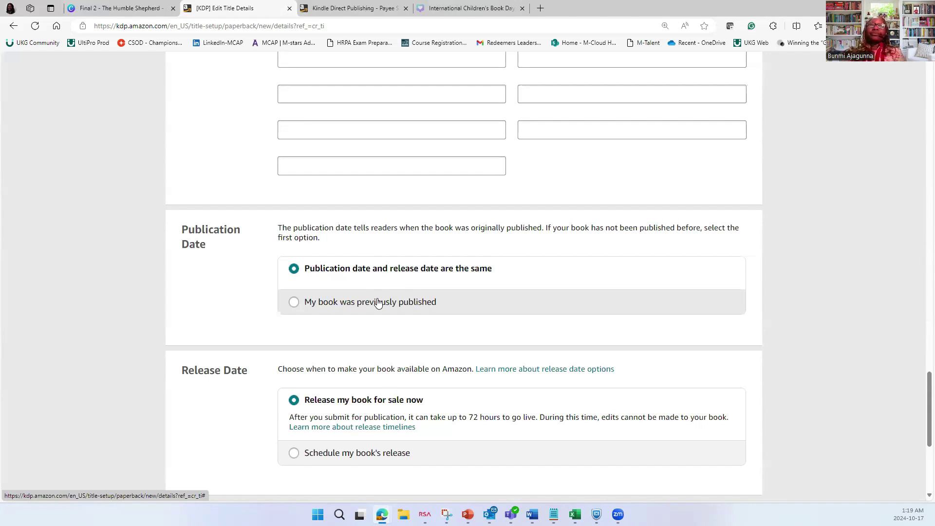
scroll(419, 341, down, 2)
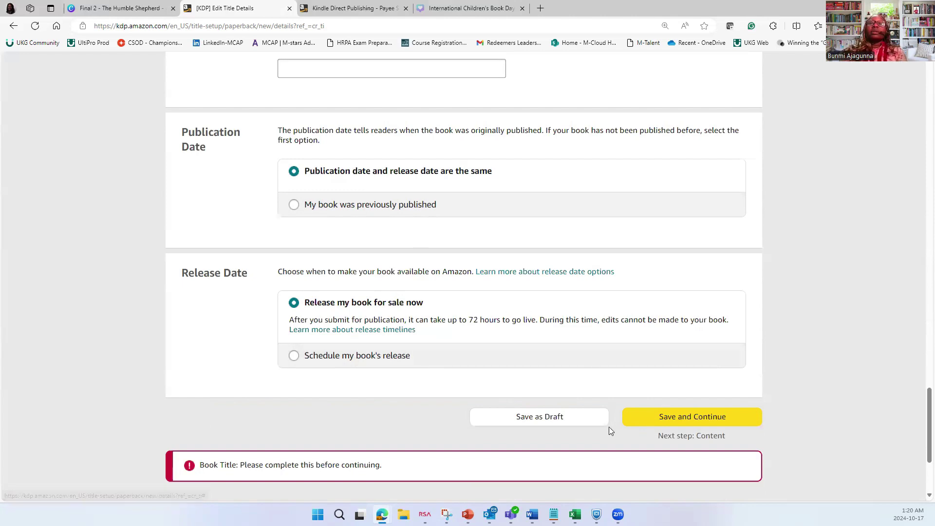
Look over the paperback setup stages and leave the form unsaved, going back to the Bookshelf
scroll(480, 335, up, 20)
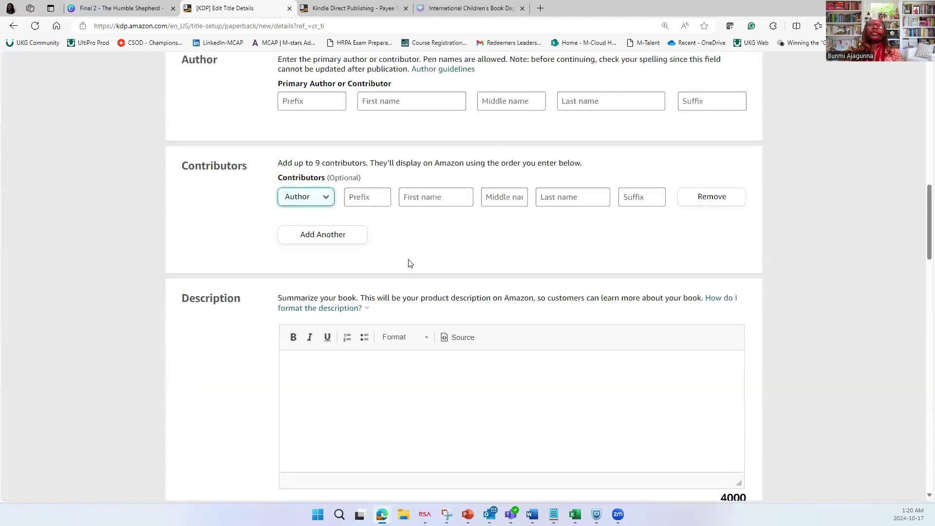
scroll(465, 281, up, 10)
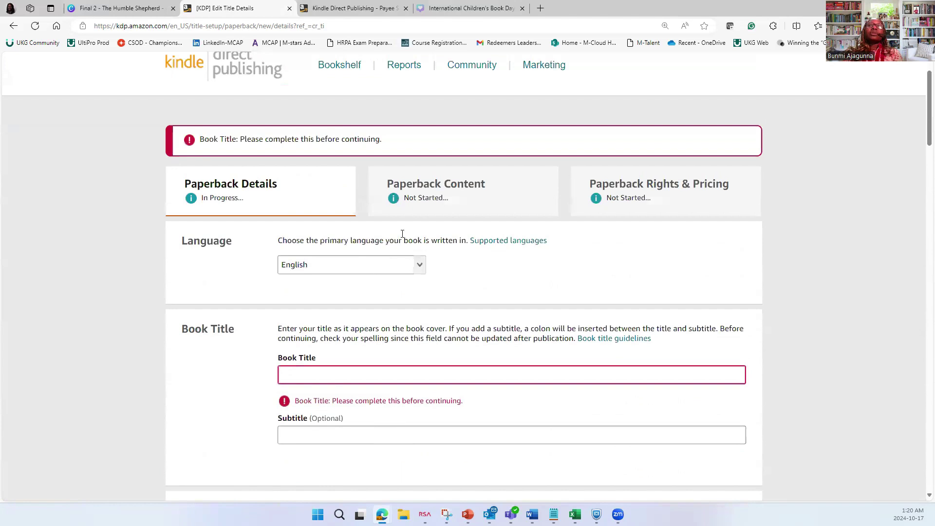
double_click(424, 251)
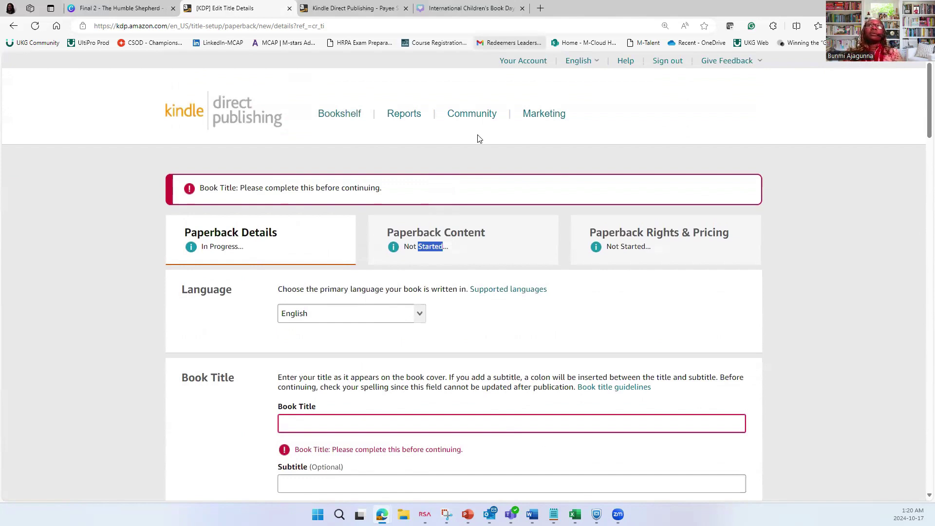
key(alt+Left)
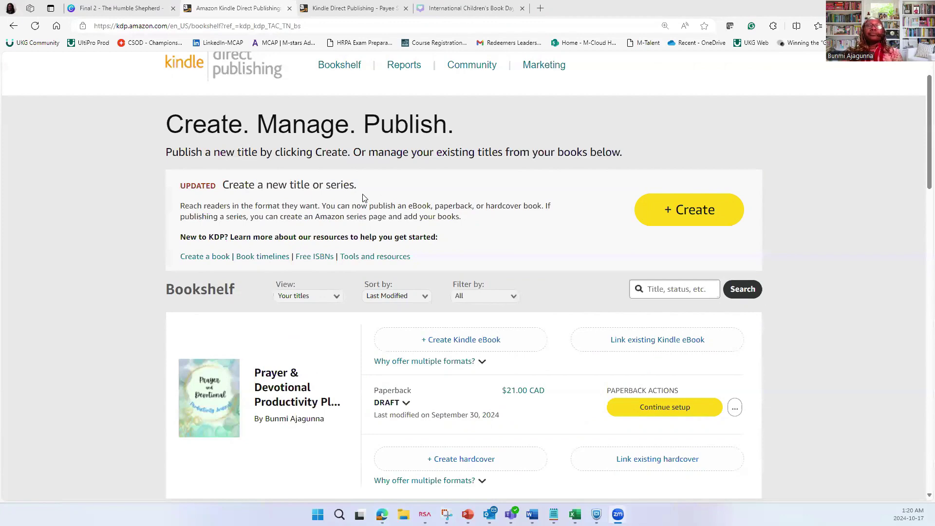
Check the status explanations of the Humble Shepherd Kindle eBook and the Prayer & Devotional paperback in the Bookshelf
scroll(341, 263, down, 2)
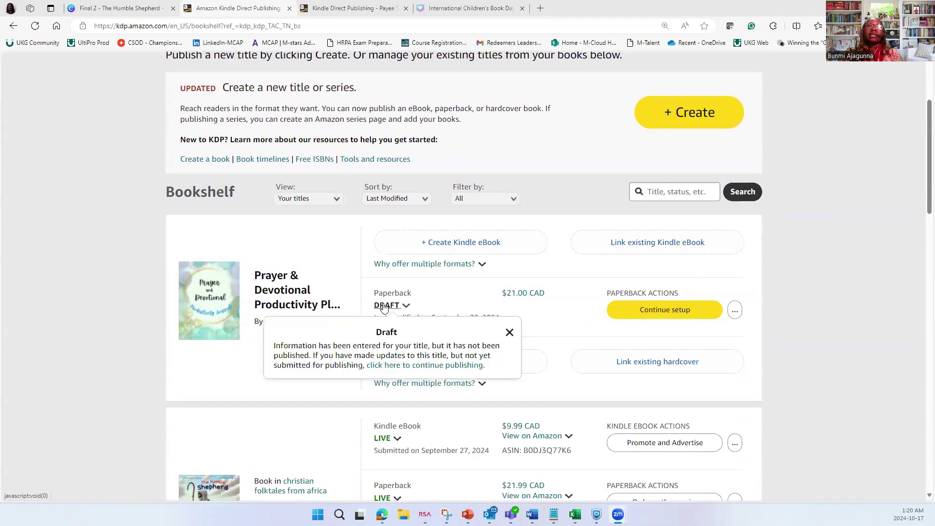
scroll(393, 306, down, 3)
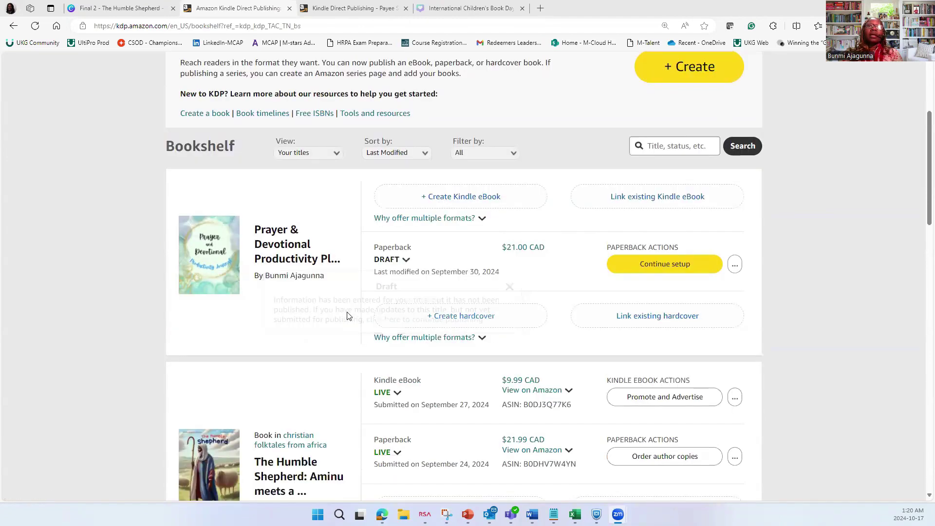
mouse_move(377, 294)
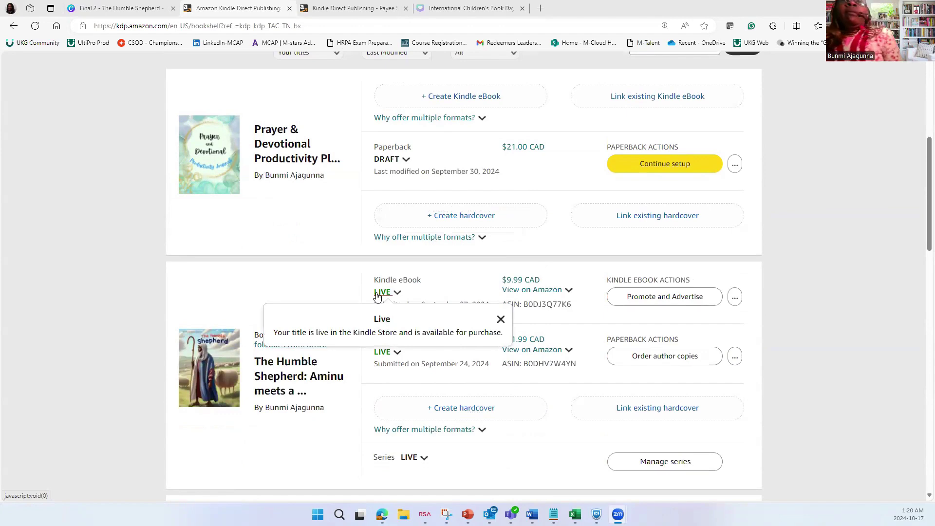
click(399, 295)
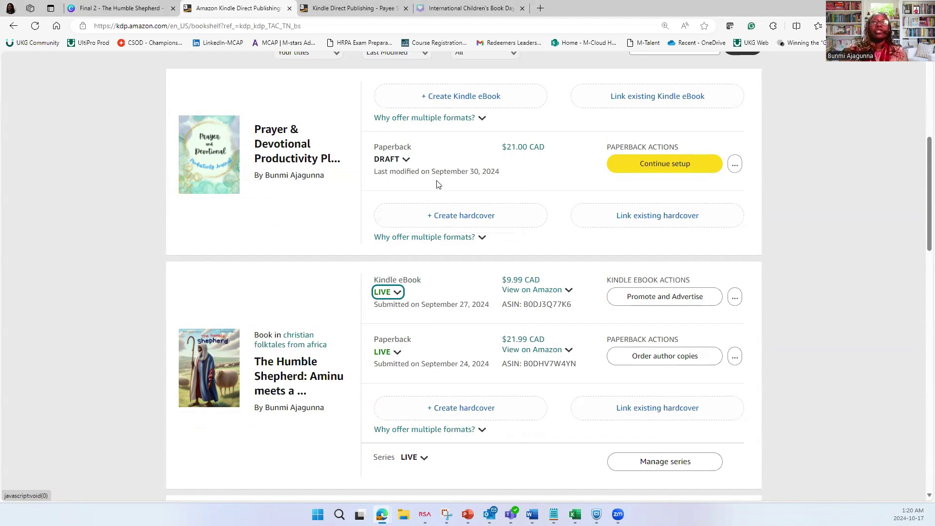
click(398, 163)
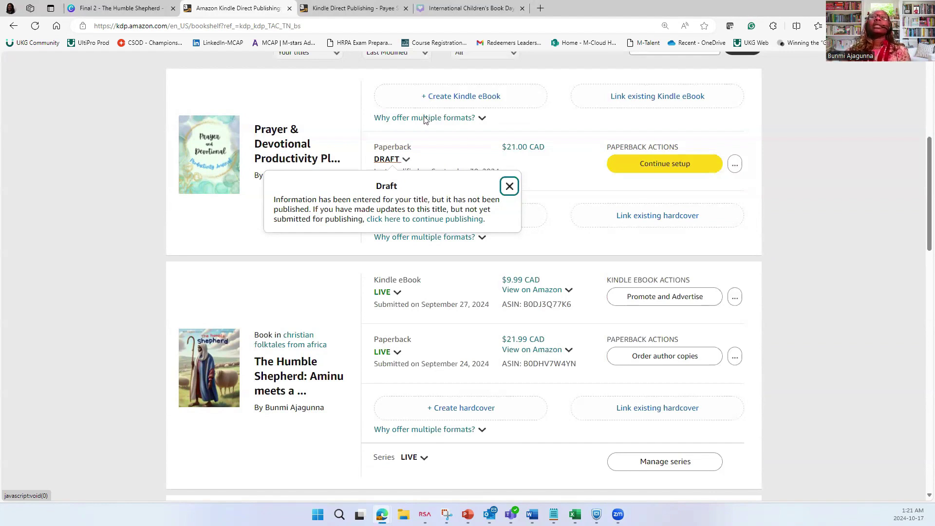
Close the Draft status explanation and review the formats and statuses of The Humble Shepherd and My COVID-19 Journey in the Bookshelf
click(514, 189)
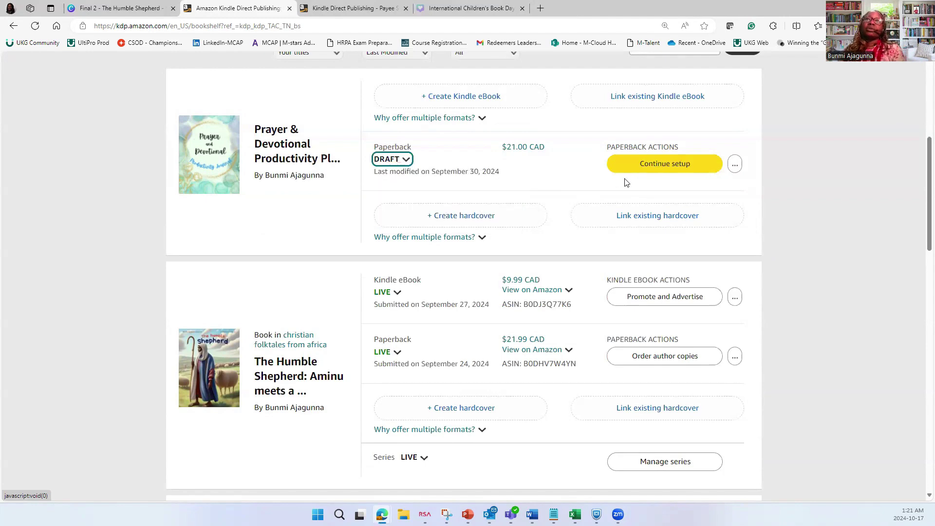
scroll(551, 215, down, 2)
scroll(535, 222, down, 1)
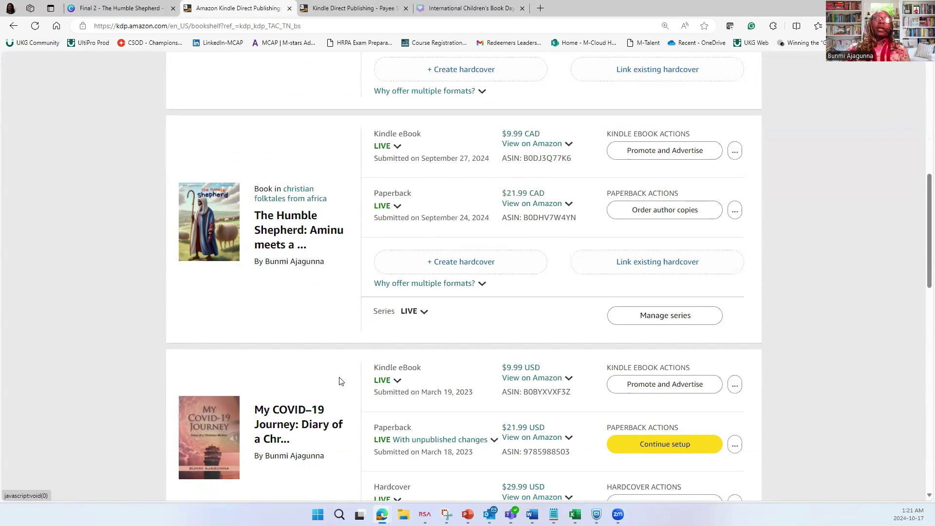
scroll(395, 409, down, 2)
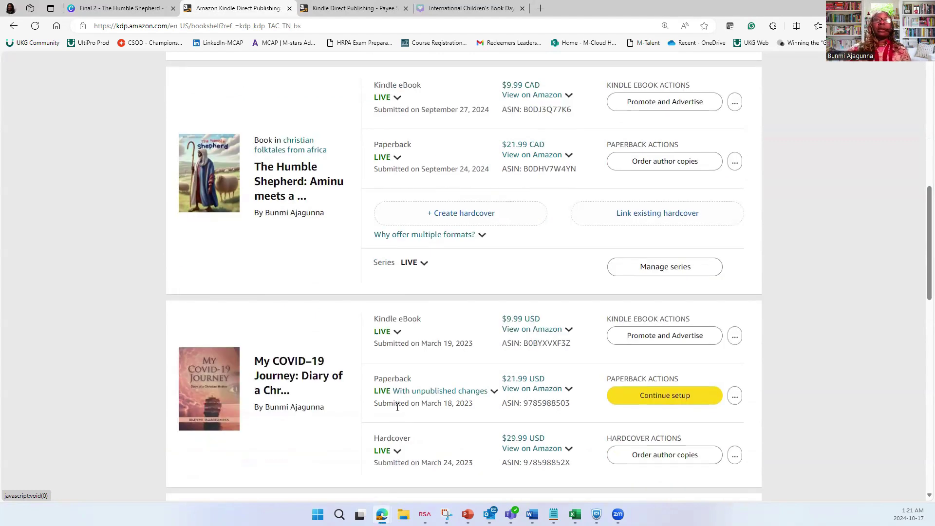
Check the list of Amazon marketplaces for viewing The Humble Shepherd paperback, close it and return to the first Bookshelf title
scroll(409, 345, up, 3)
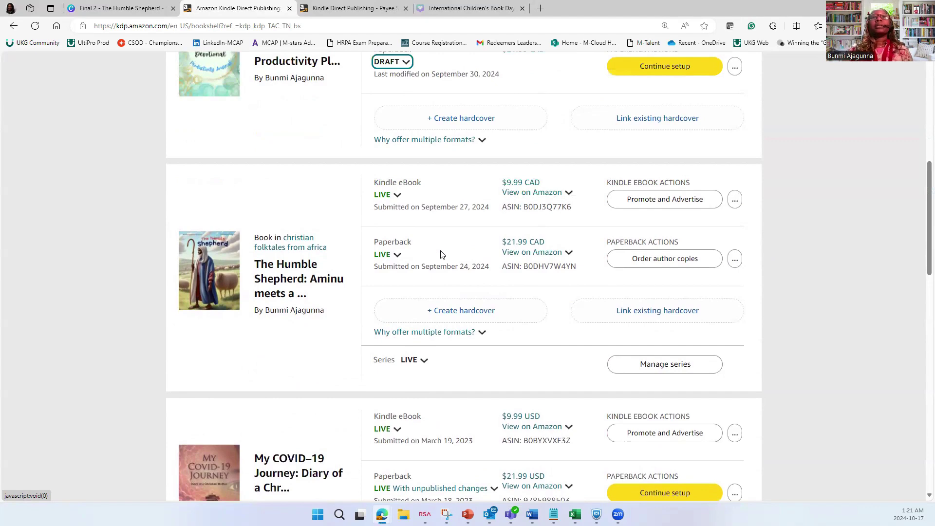
click(548, 254)
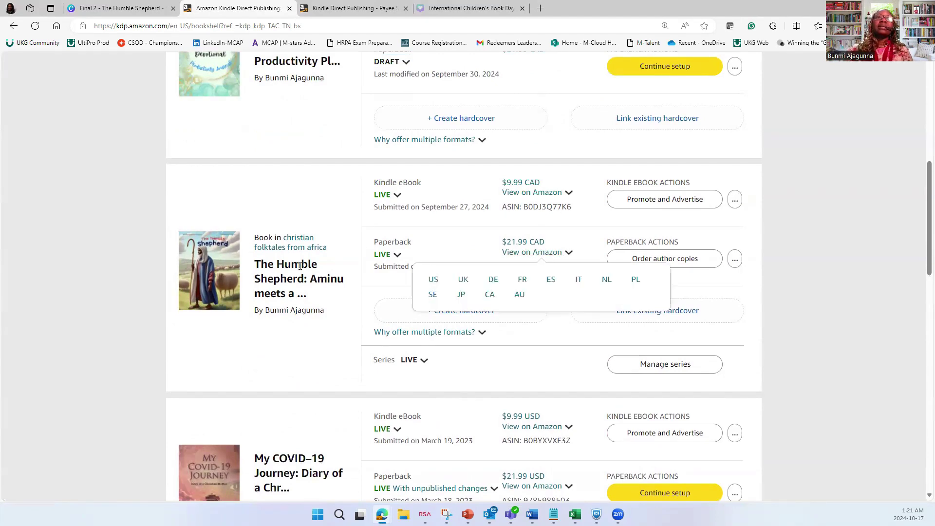
key(Escape)
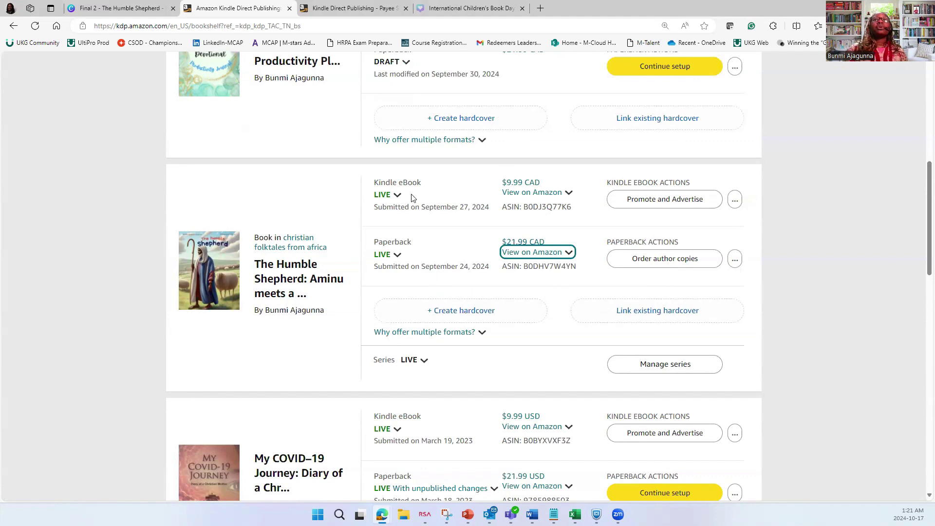
scroll(480, 251, down, 1)
scroll(474, 253, up, 1)
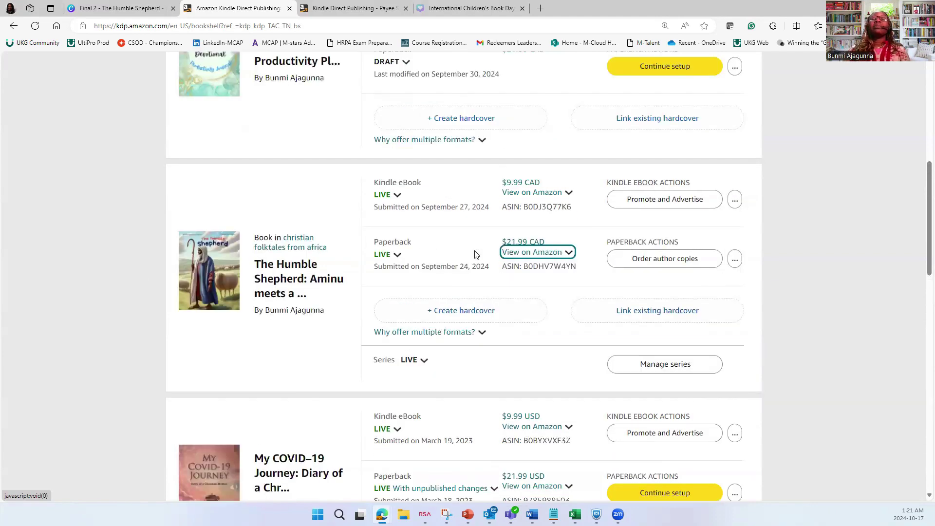
scroll(512, 263, up, 3)
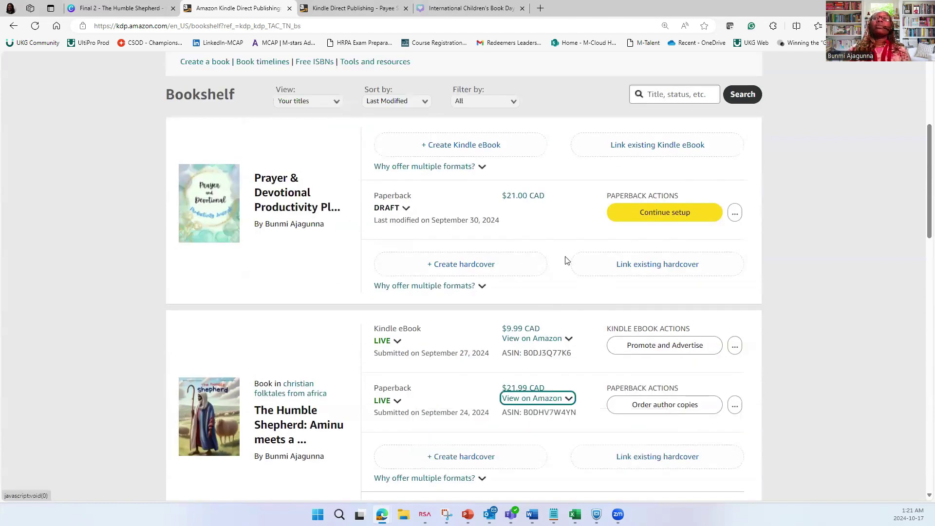